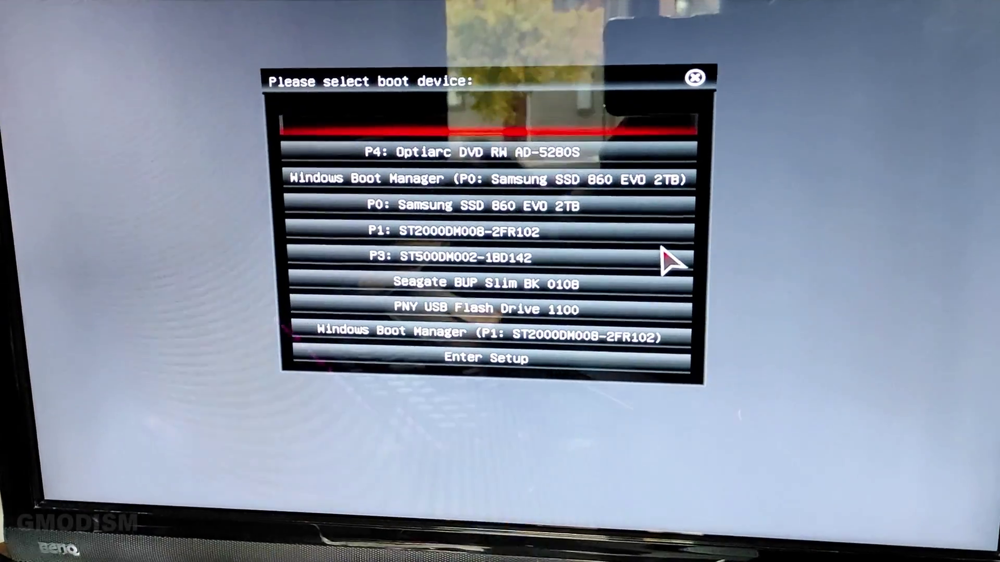
Highlight Windows Boot Manager (P0: Samsung SSD 860 EVO 2TB) in the BIOS boot device list.
key(Down)
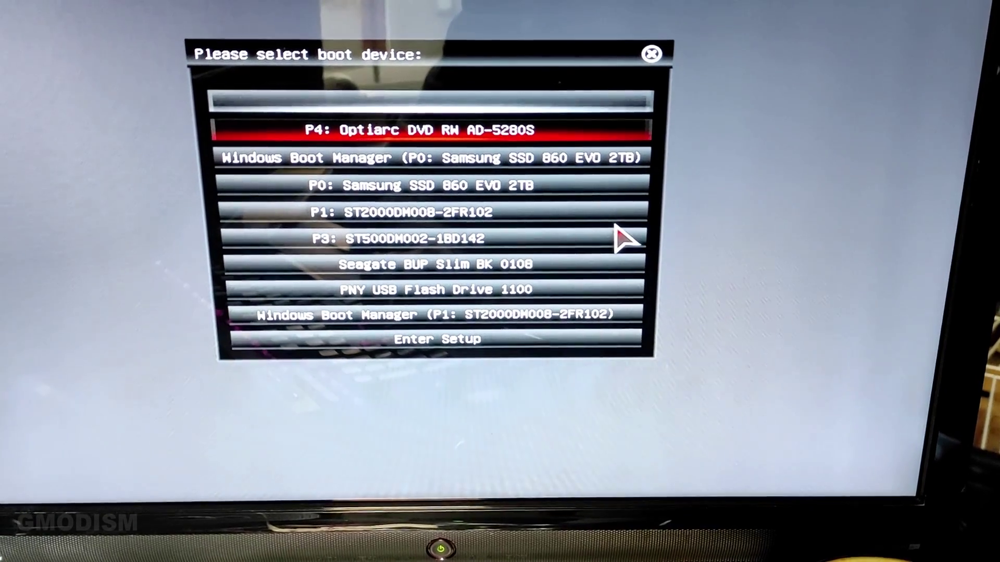
key(Down)
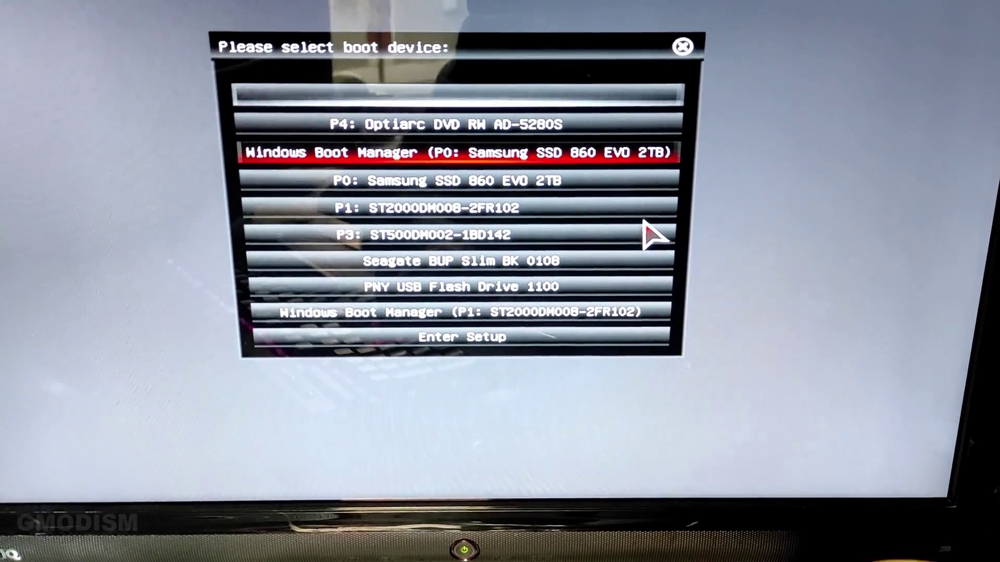
key(Down)
key(Down)
key(Down)
key(Down)
key(Down)
key(Down)
key(Down)
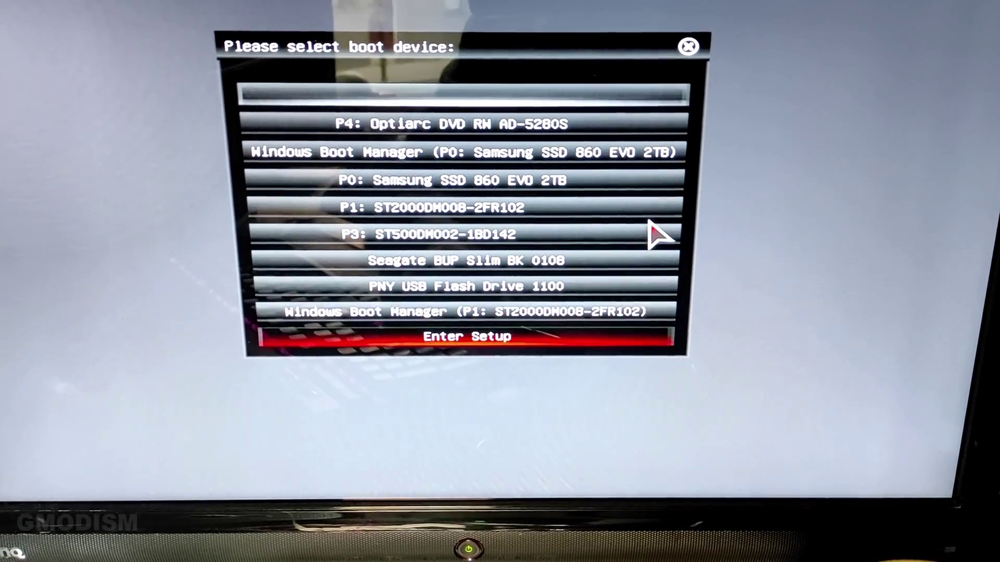
key(Up)
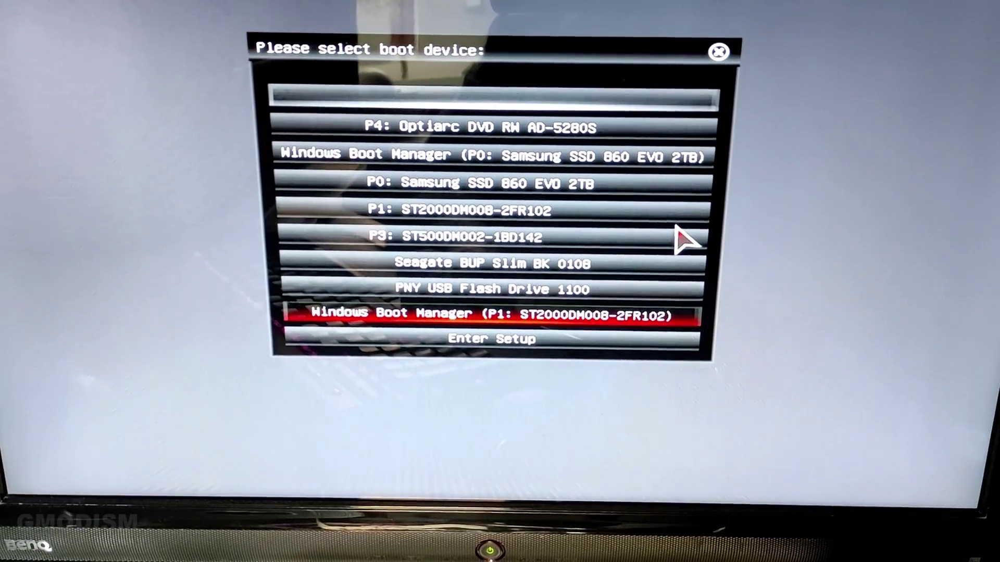
key(Up)
key(Up)
key(Up)
key(Up)
key(Up)
key(Up)
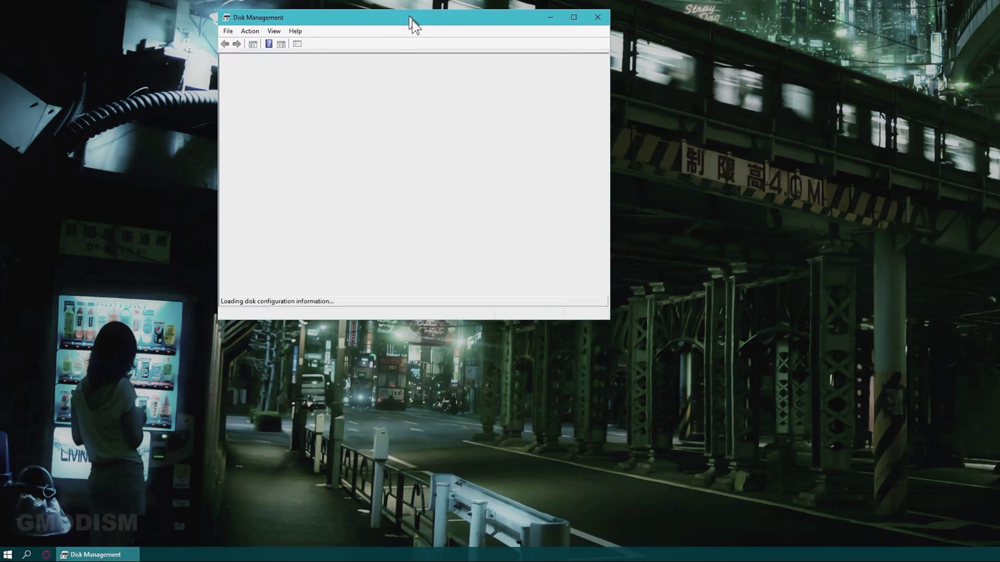
Center the Disk Management window and place the This PC window over it.
drag(411, 19, 474, 119)
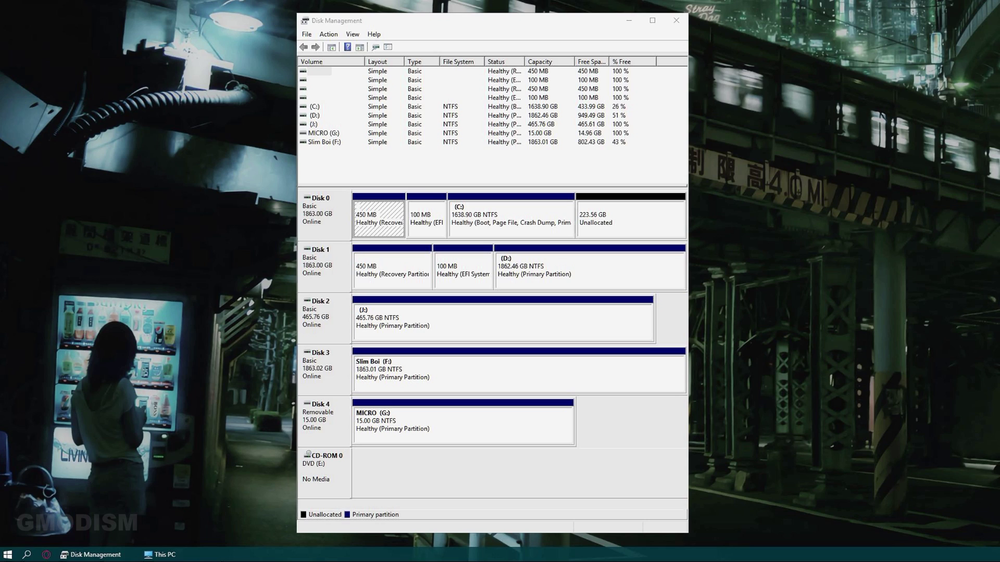
drag(695, 161, 668, 139)
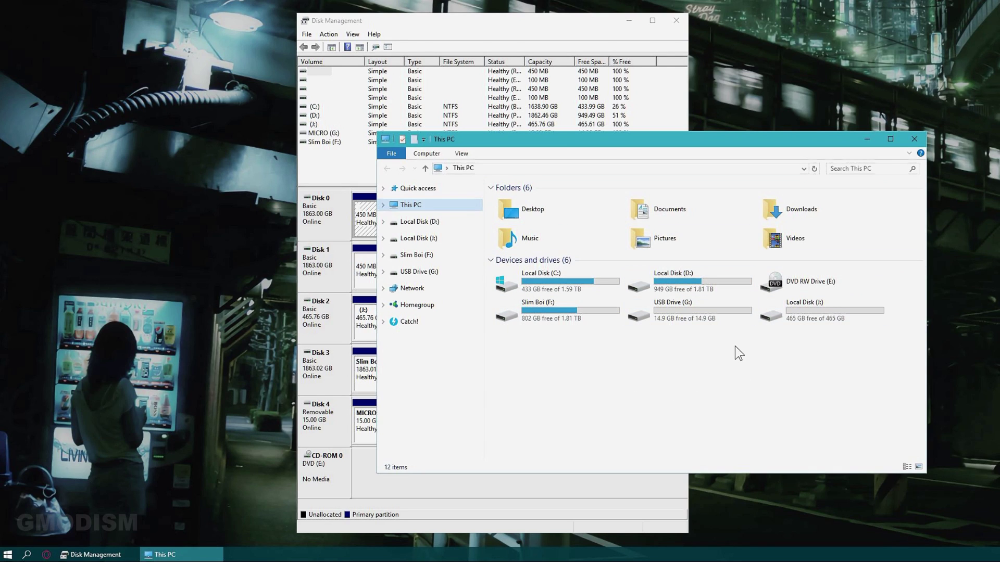
Select Local Disk (C:) and Local Disk (D:) in This PC, then close the window.
click(500, 283)
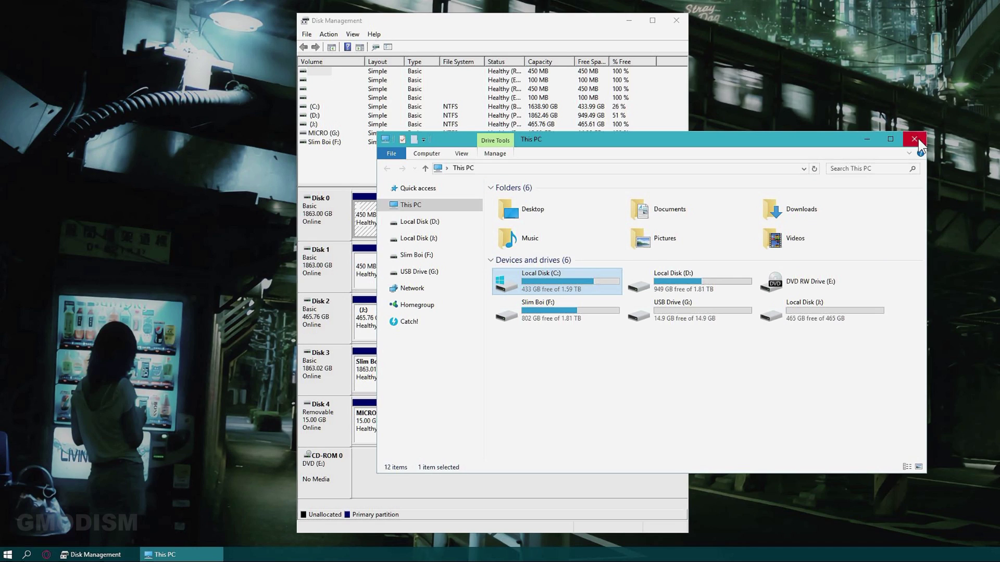
click(697, 290)
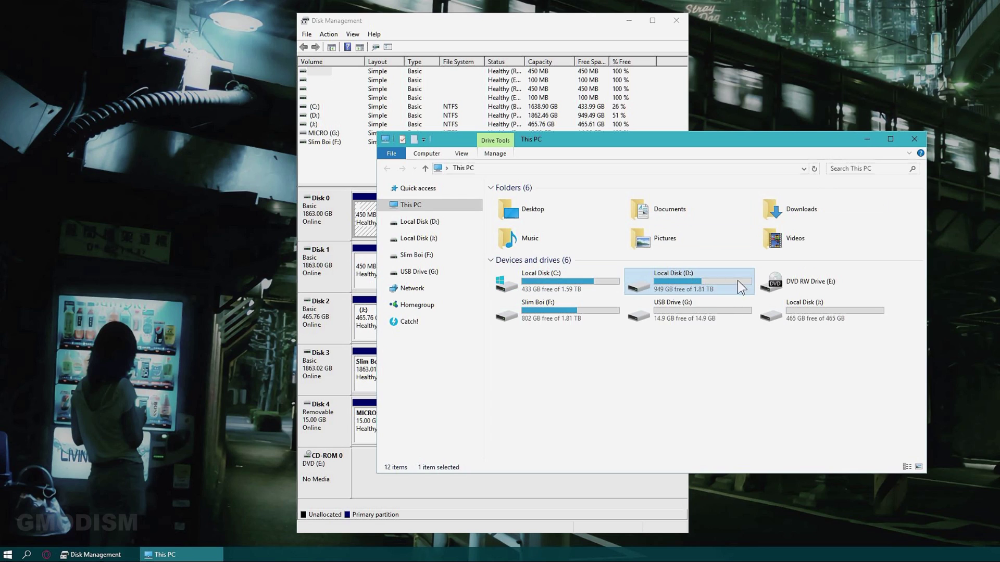
click(908, 142)
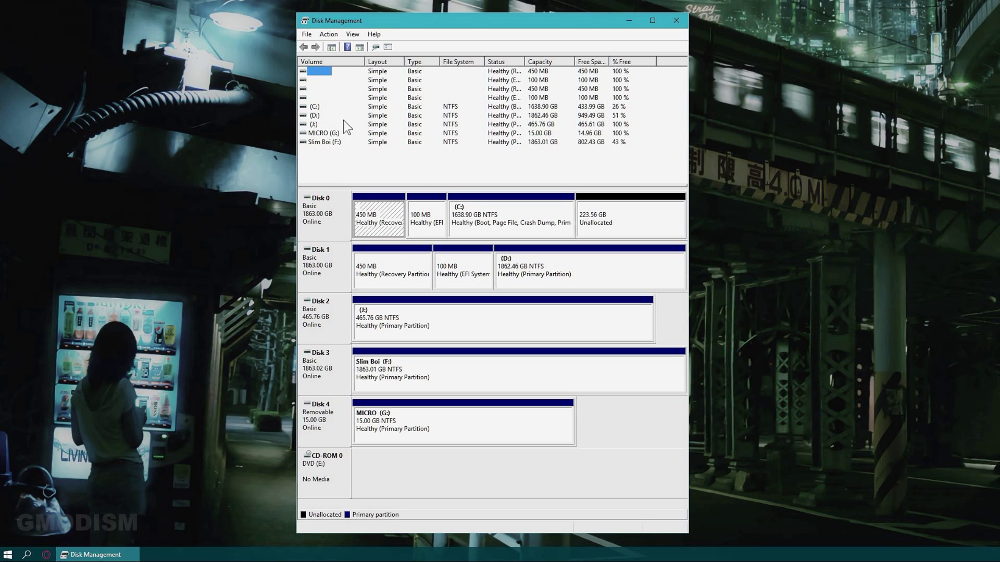
Select the (C:) volume and bring up the Start button's Win+X quick-link menu.
click(312, 108)
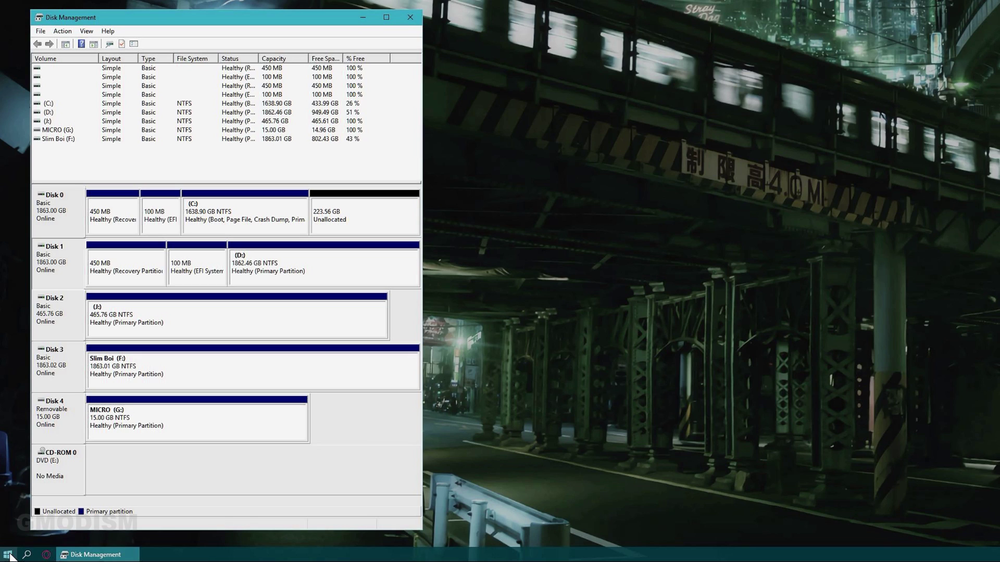
right_click(10, 555)
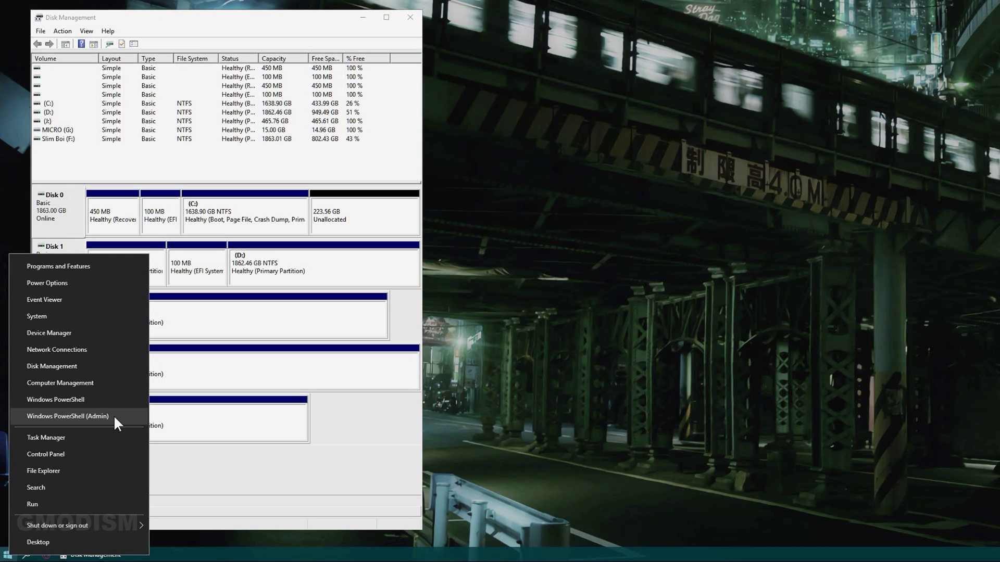
Launch Windows PowerShell (Admin), start diskpart and run list disk to show Disks 0–4.
click(67, 416)
key(Return)
key(Return)
key(Return)
key(Return)
key(Return)
key(Return)
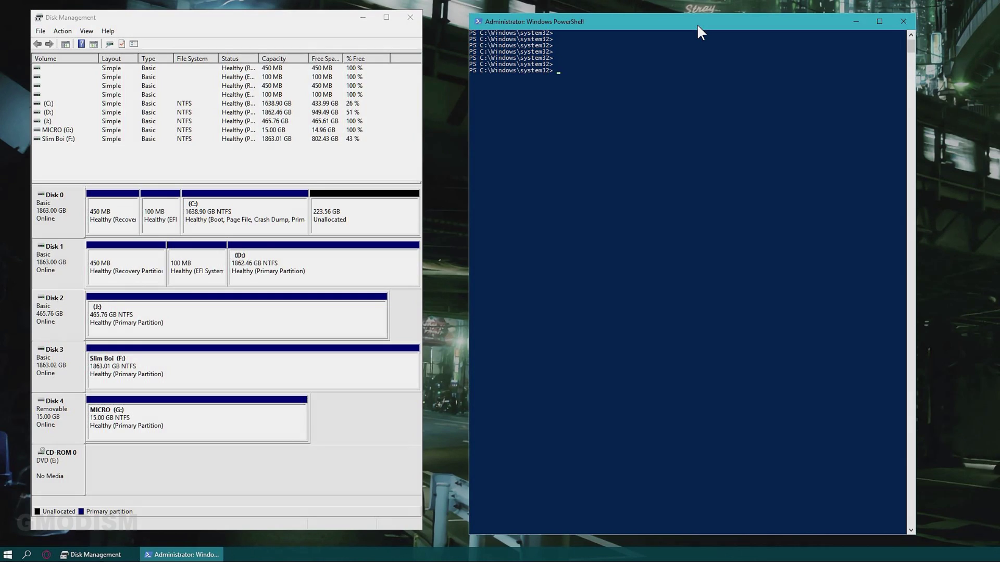
text(diskpart)
key(Return)
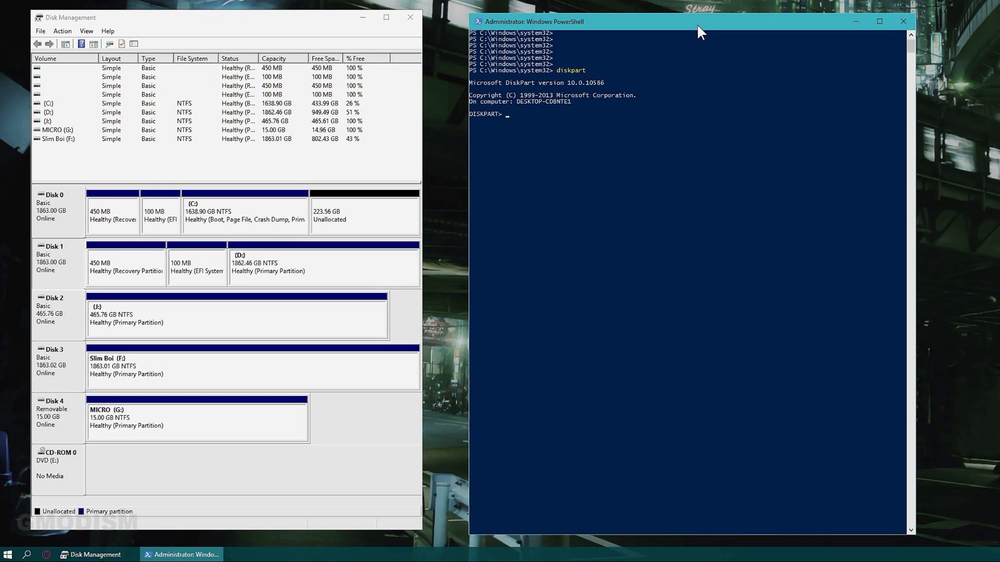
text(list disk)
key(Return)
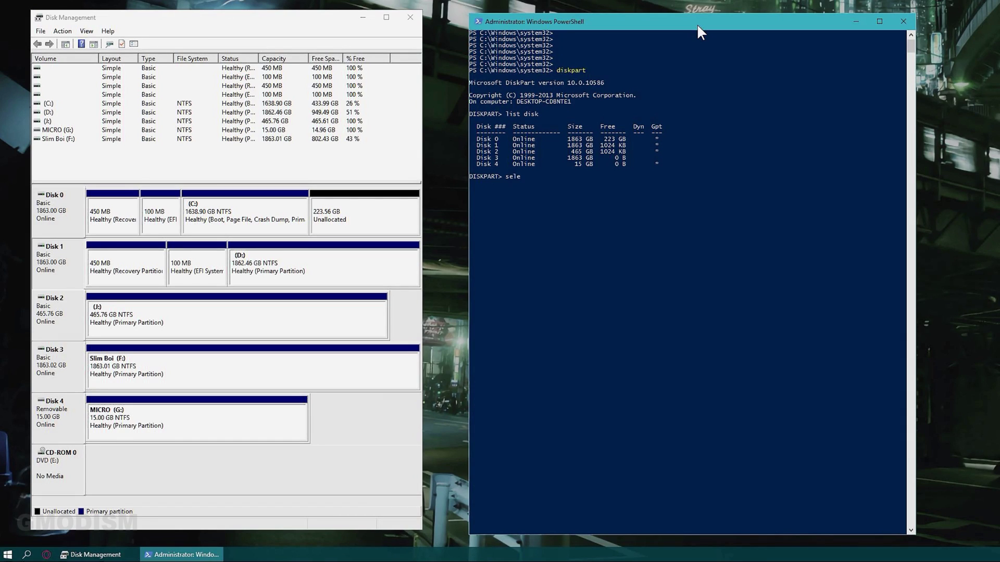
Select Disk 1, list its partitions, select partition 1 and delete the 450 MB recovery partition.
text(t disk 1)
key(Return)
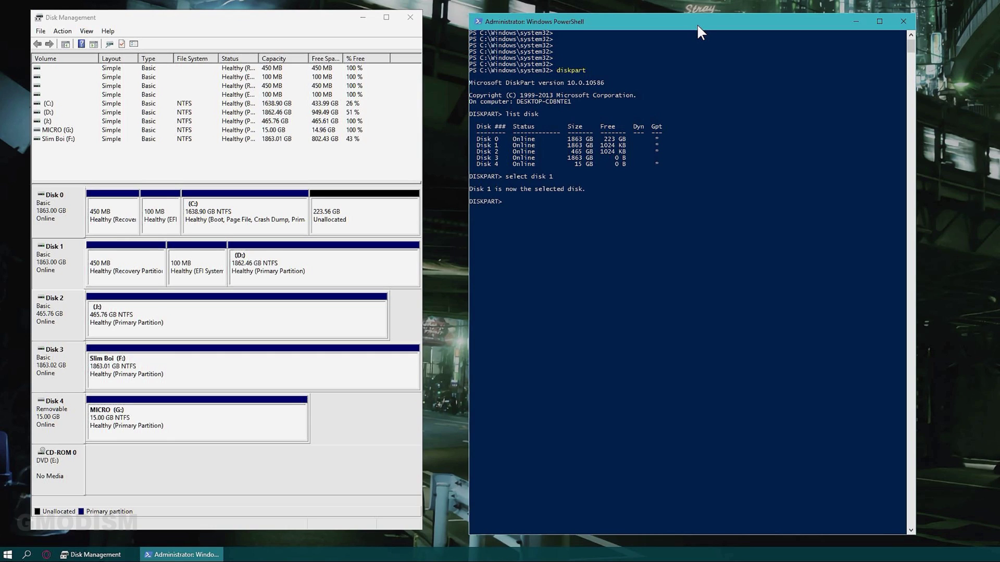
text(list part)
key(Return)
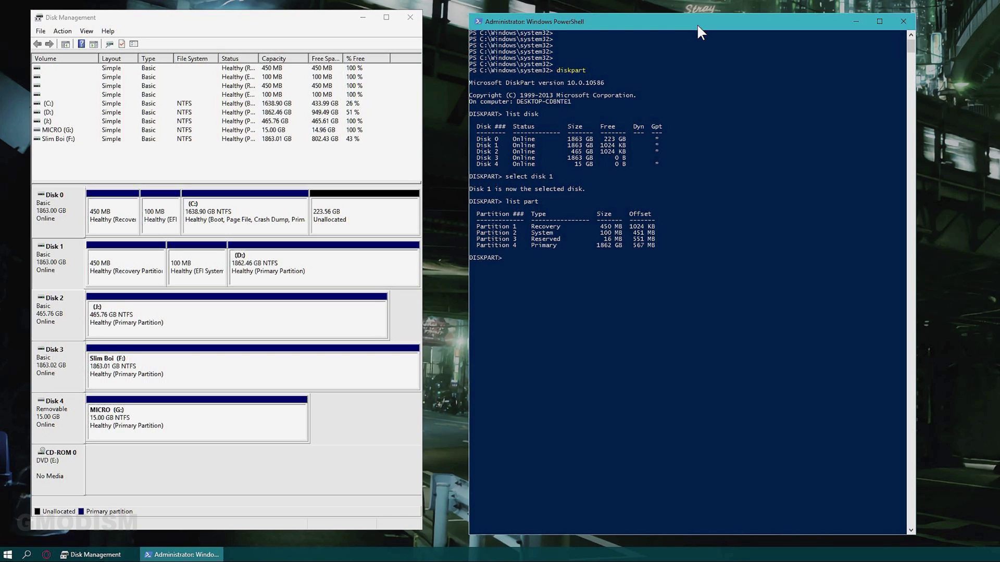
scroll(812, 229, down, 9)
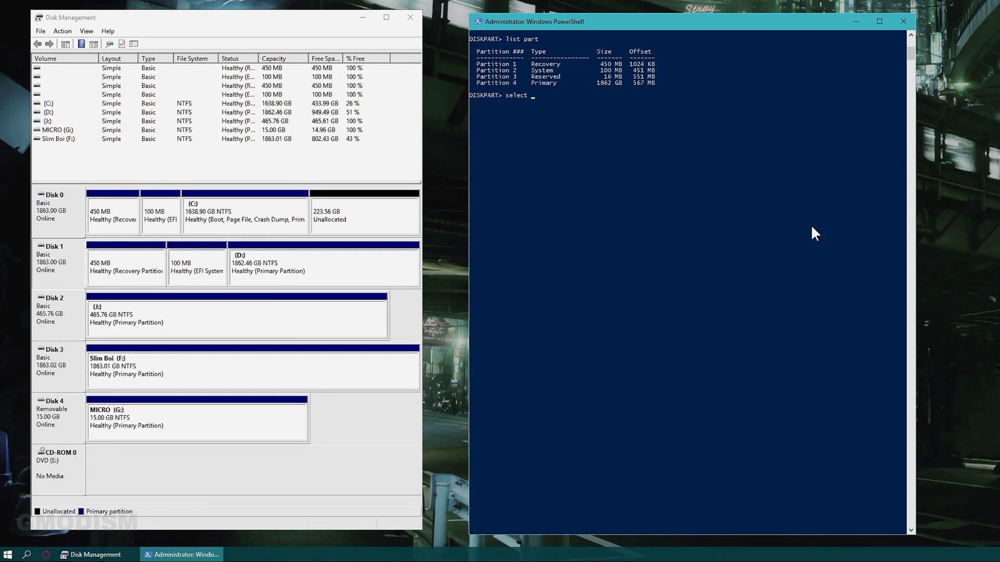
text(part 1)
key(Return)
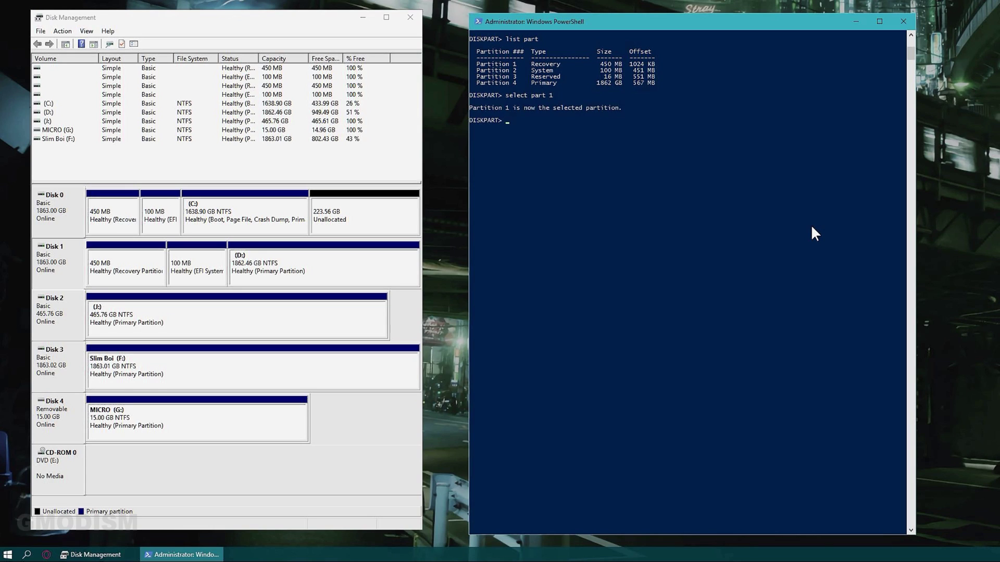
text(delete part override)
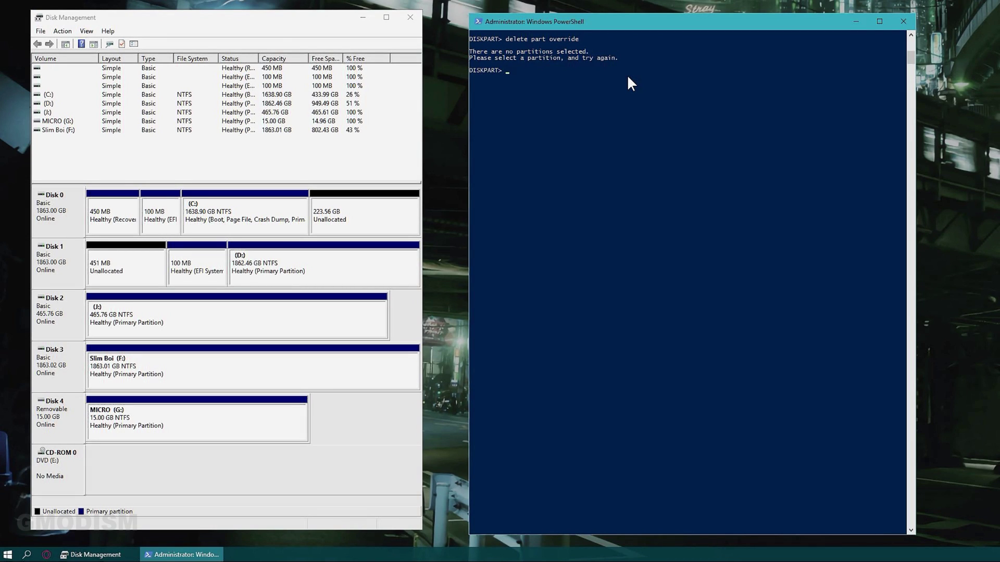
Force-delete partitions 2 and 3 on Disk 1 with delete part override.
text(select part 2)
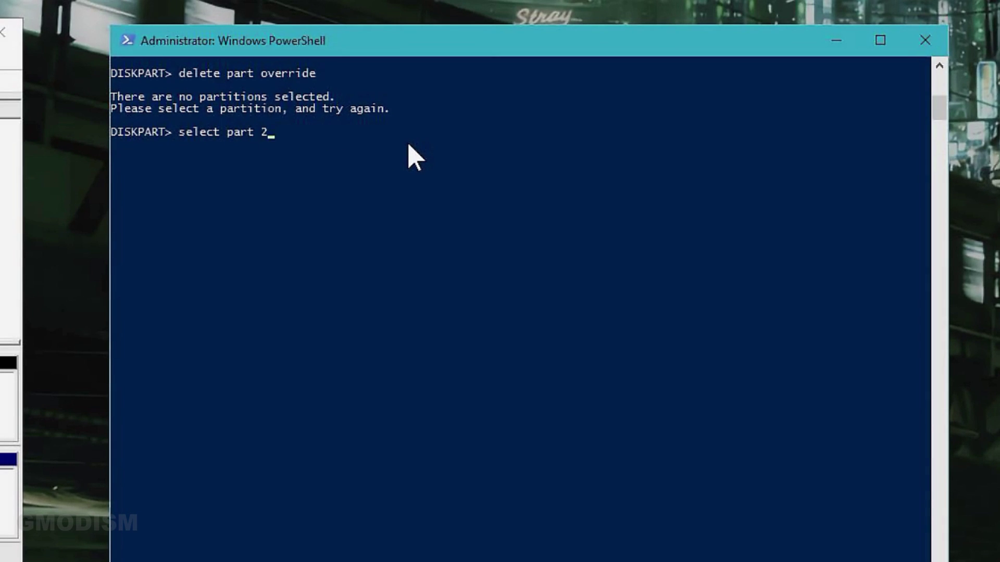
key(Return)
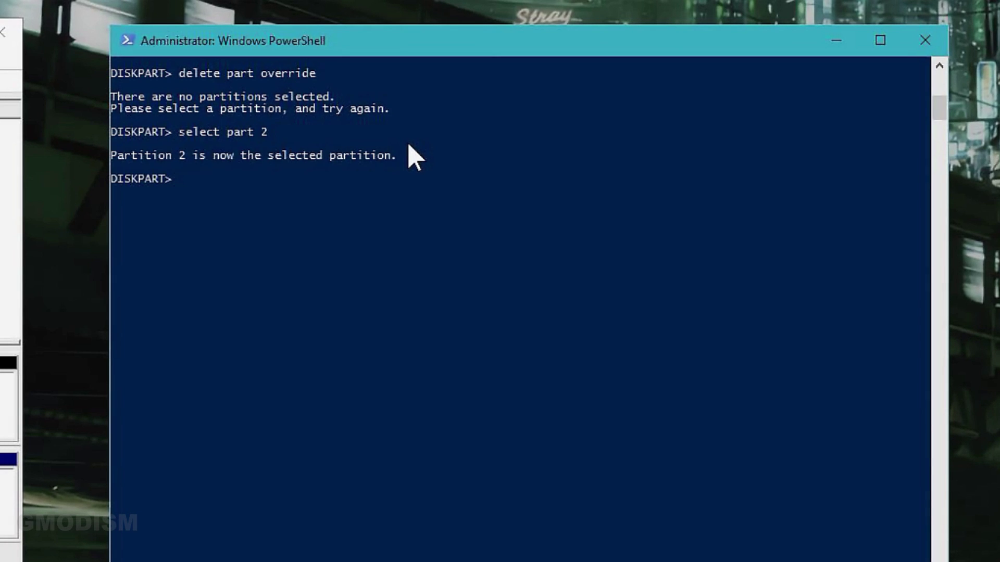
text(delete part override)
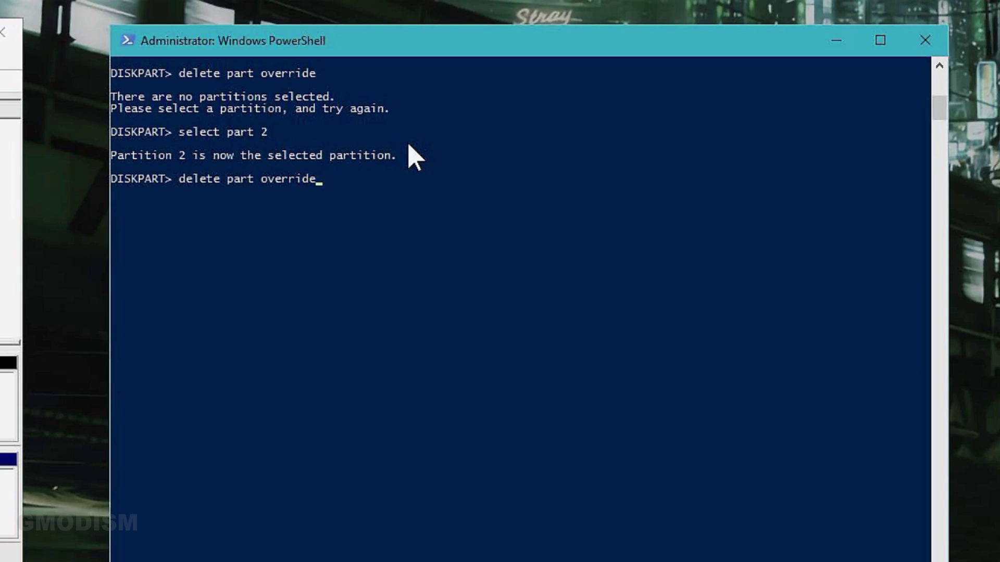
key(Return)
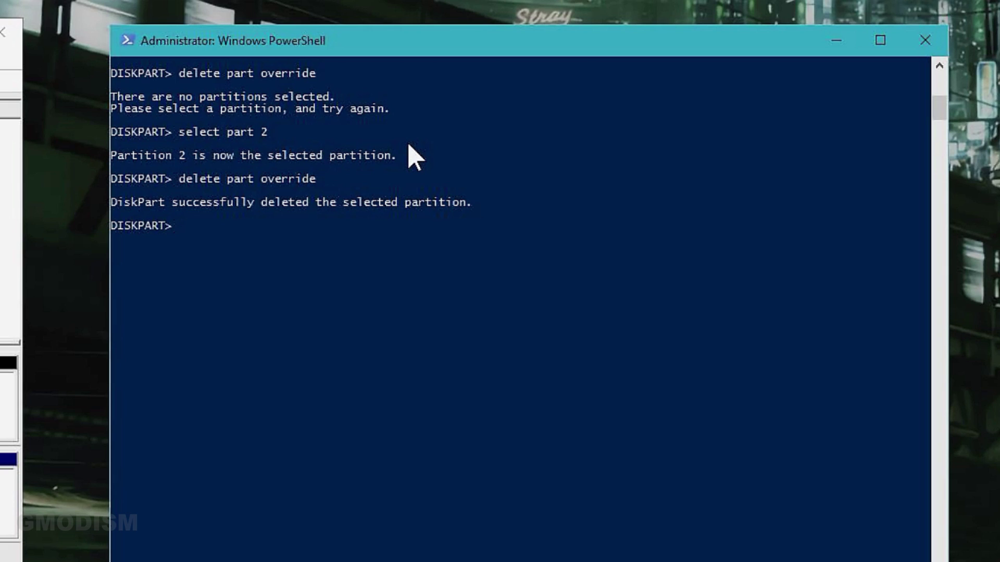
text(select part 3)
key(Return)
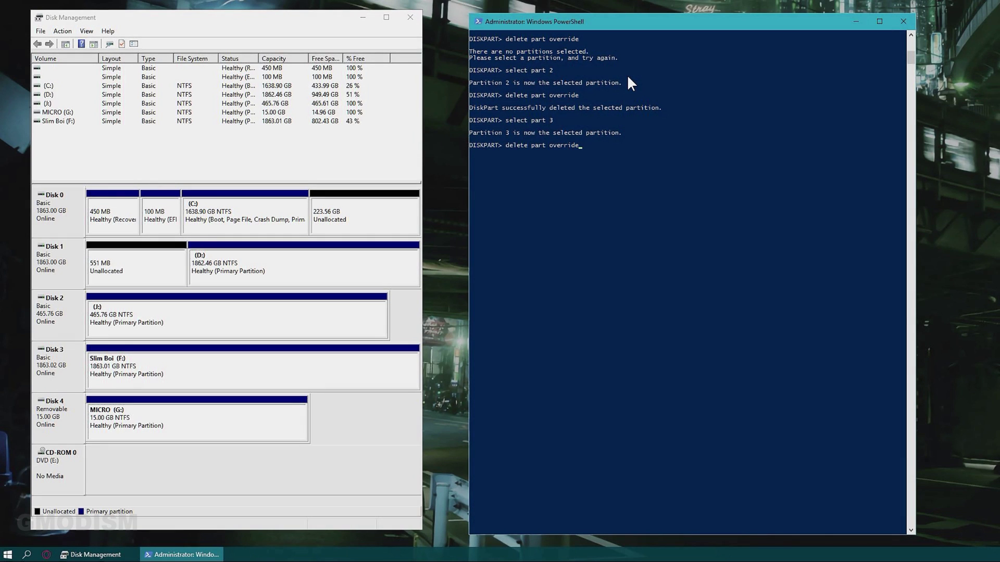
key(Return)
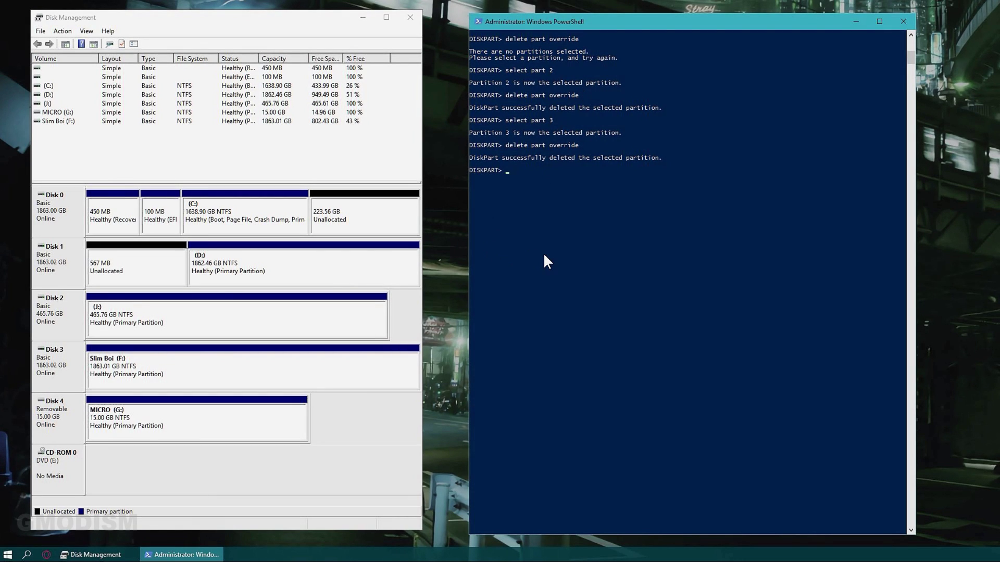
List the remaining partitions and force-delete partition 4, the 1862 GB D: volume.
text(list part)
key(Return)
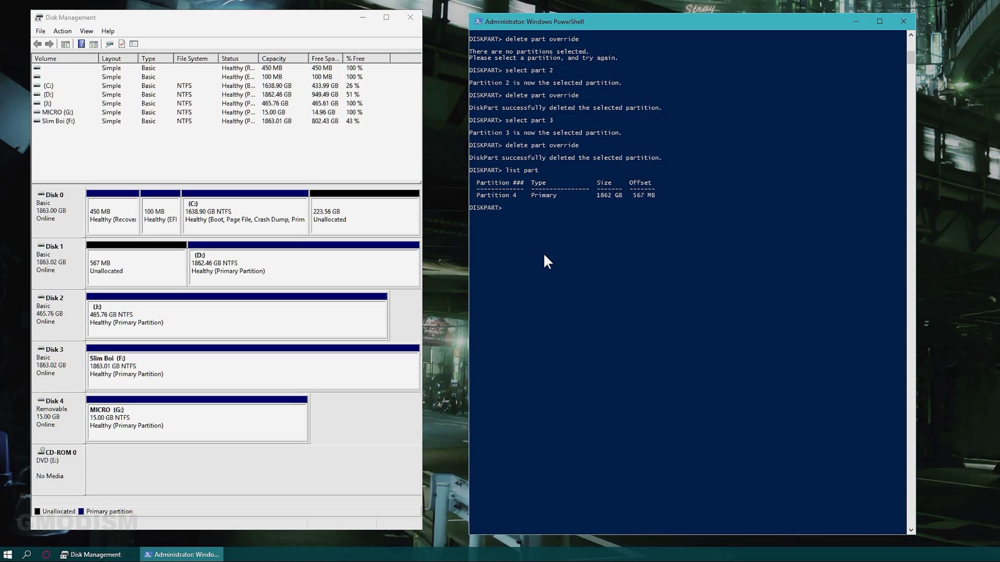
text(select part 4)
key(Return)
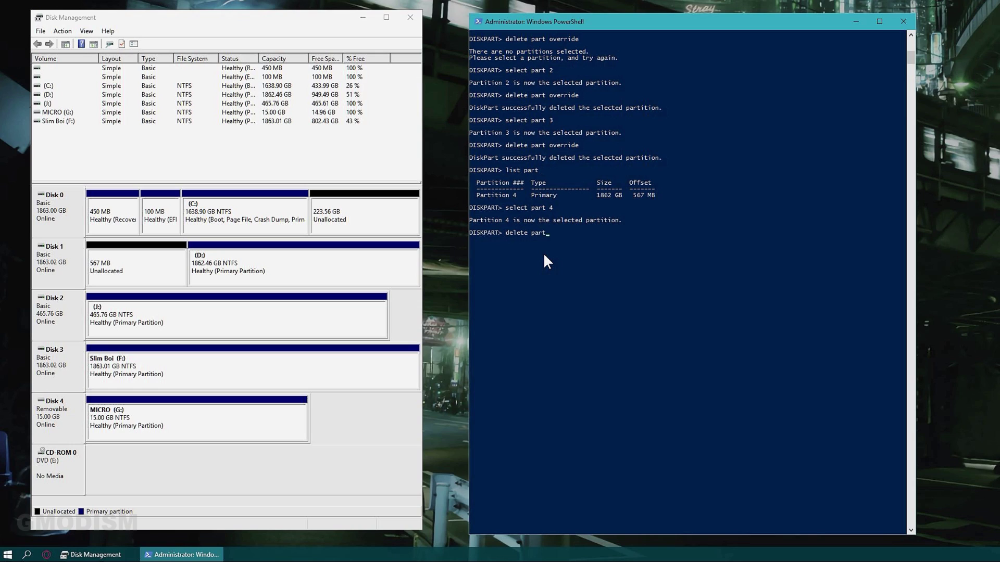
text(delete part override)
key(Return)
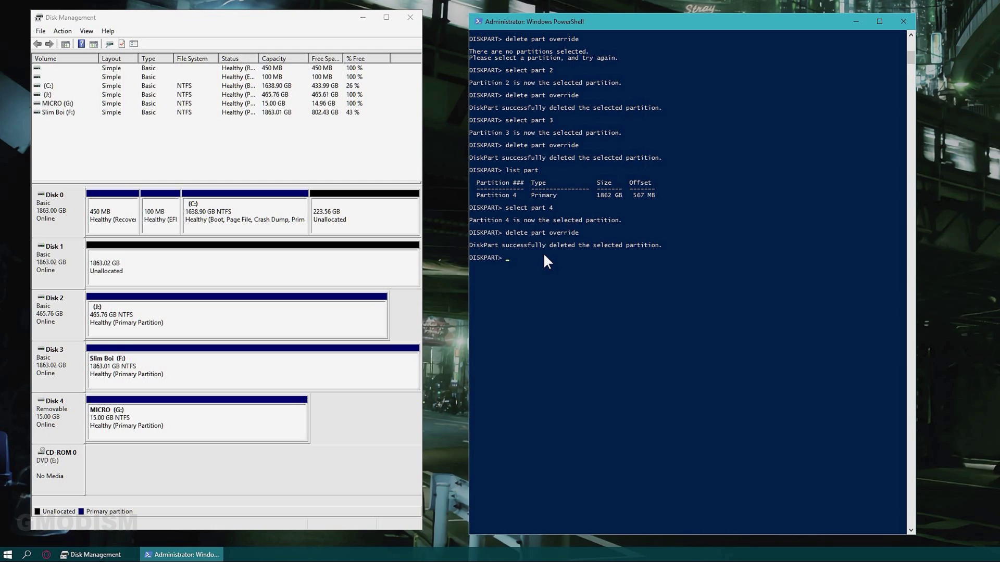
Start a New Simple Volume on Disk 1's unallocated space.
click(388, 270)
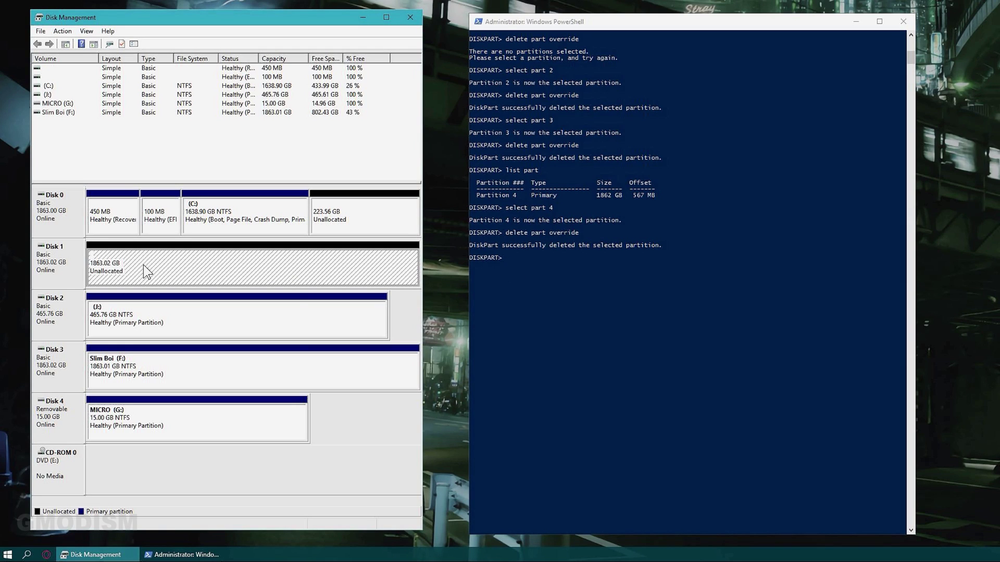
right_click(188, 263)
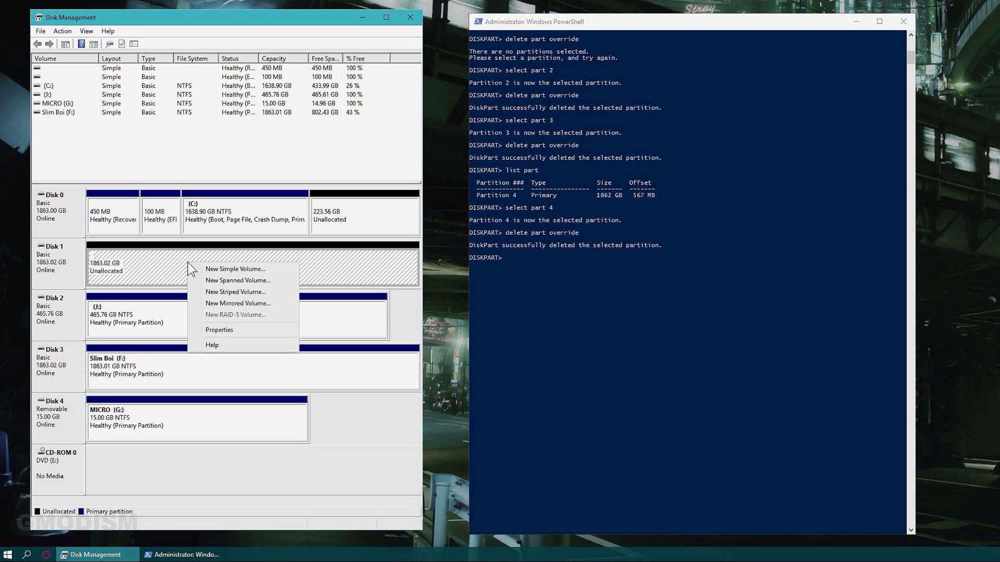
click(239, 267)
Close the PowerShell window and advance the wizard to the 1907728 MB volume size page.
drag(206, 64, 706, 145)
click(903, 22)
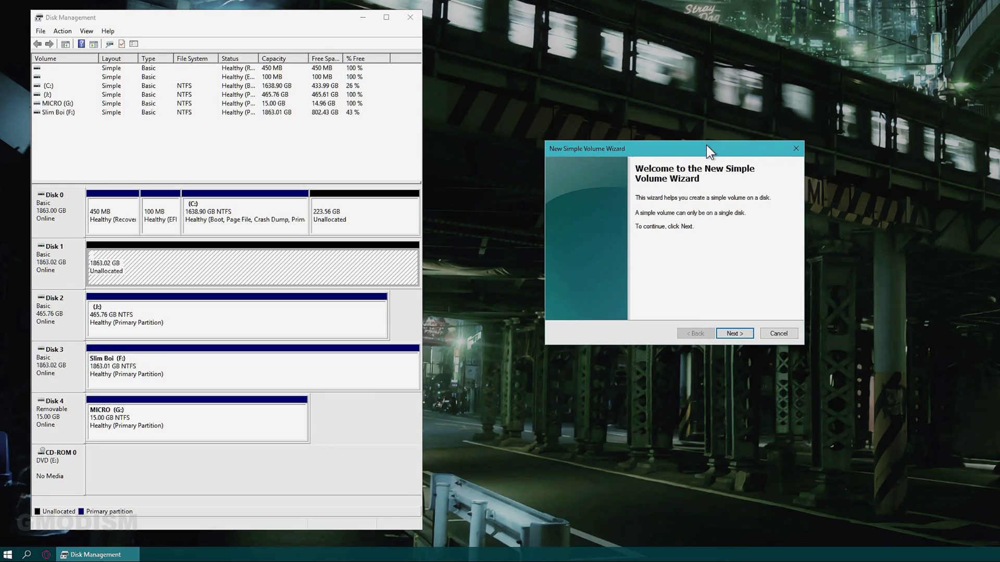
click(738, 333)
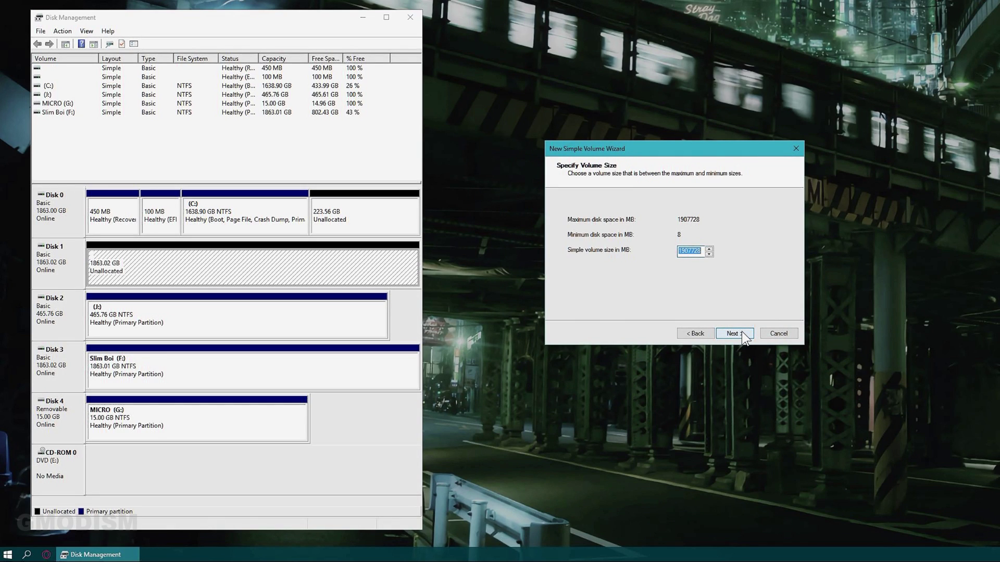
drag(654, 147, 618, 154)
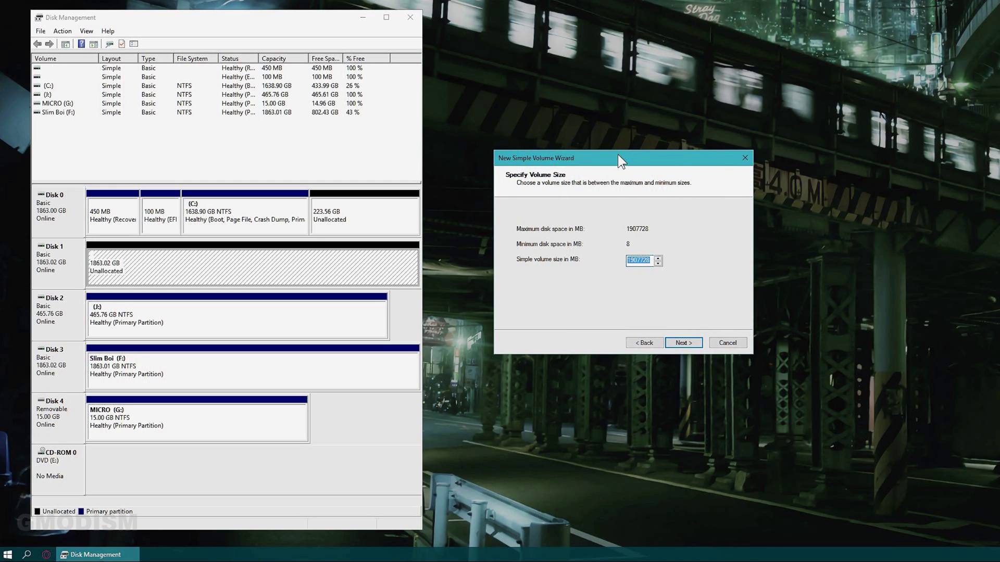
click(837, 216)
Keep the simple volume size at the full 1907728 MB and continue.
click(662, 163)
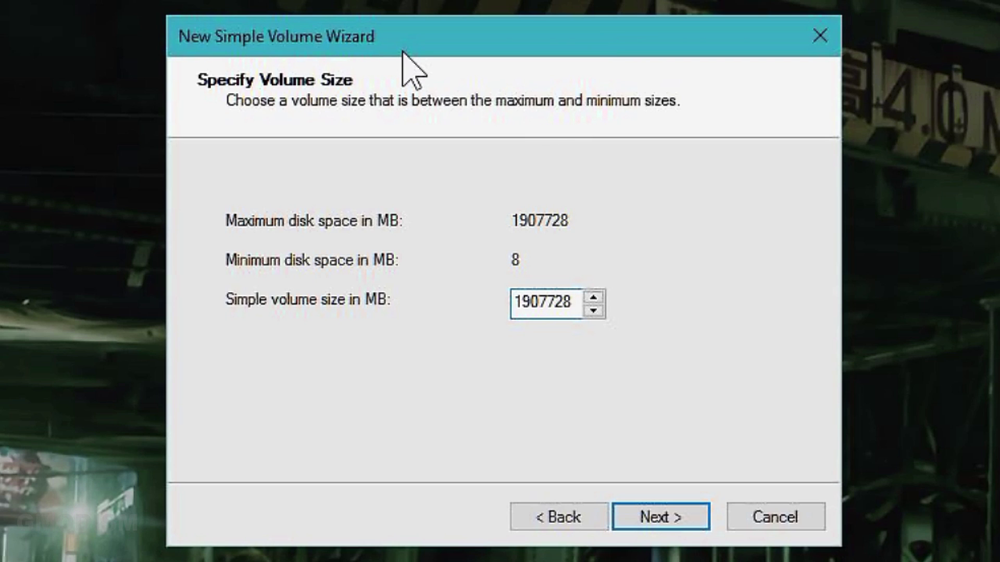
click(593, 297)
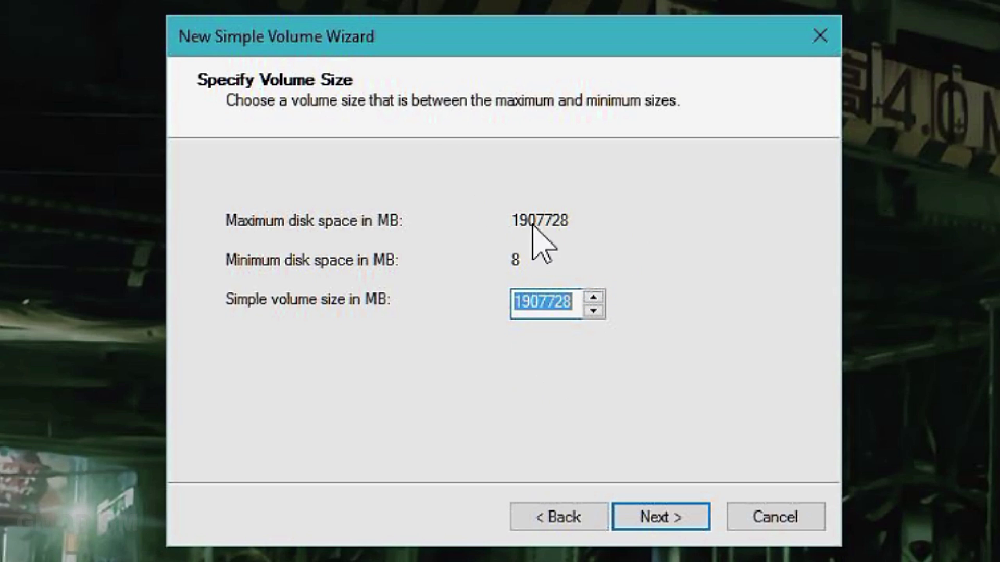
click(575, 304)
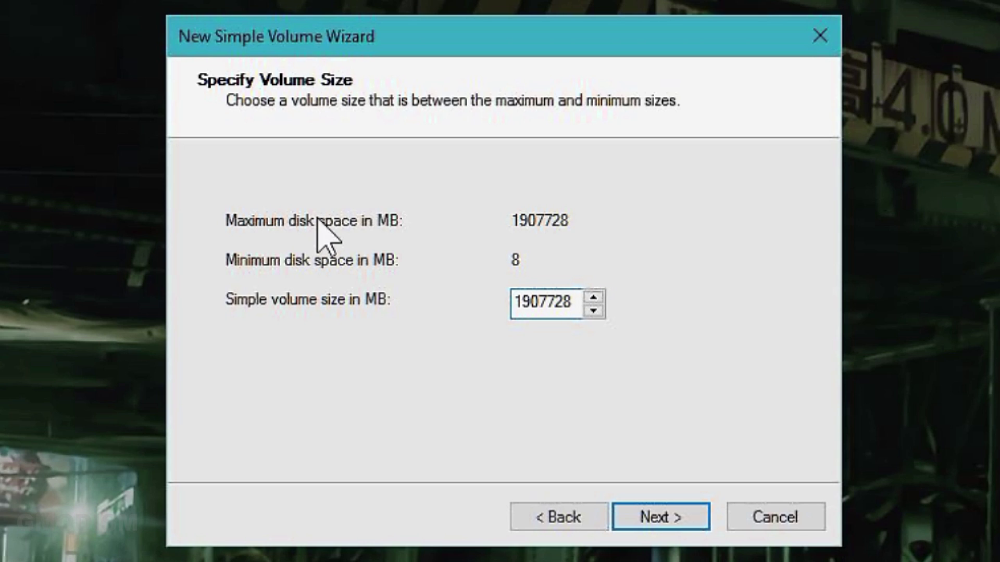
click(684, 519)
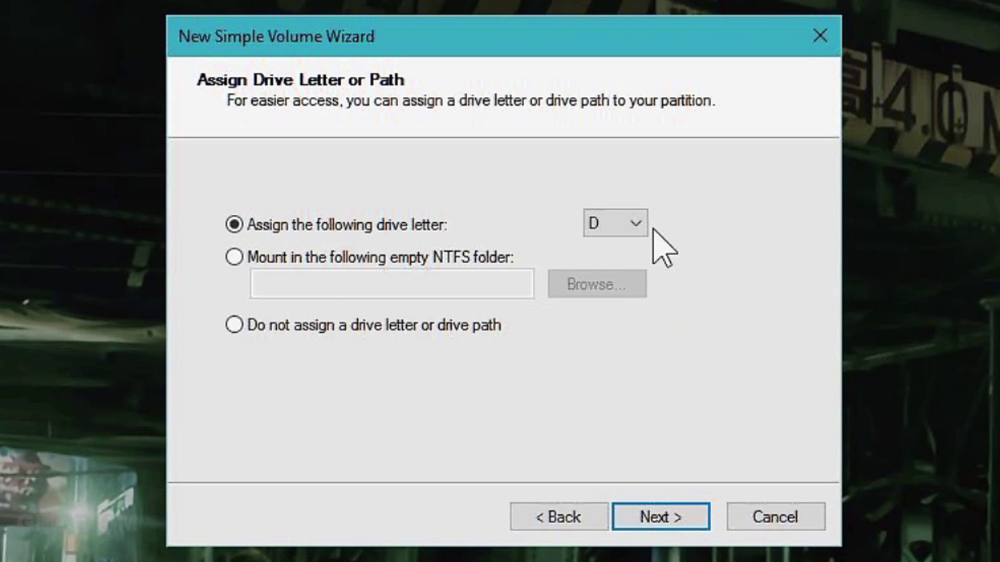
Keep D as the drive letter and move on to Format Partition.
click(638, 221)
click(736, 279)
click(691, 524)
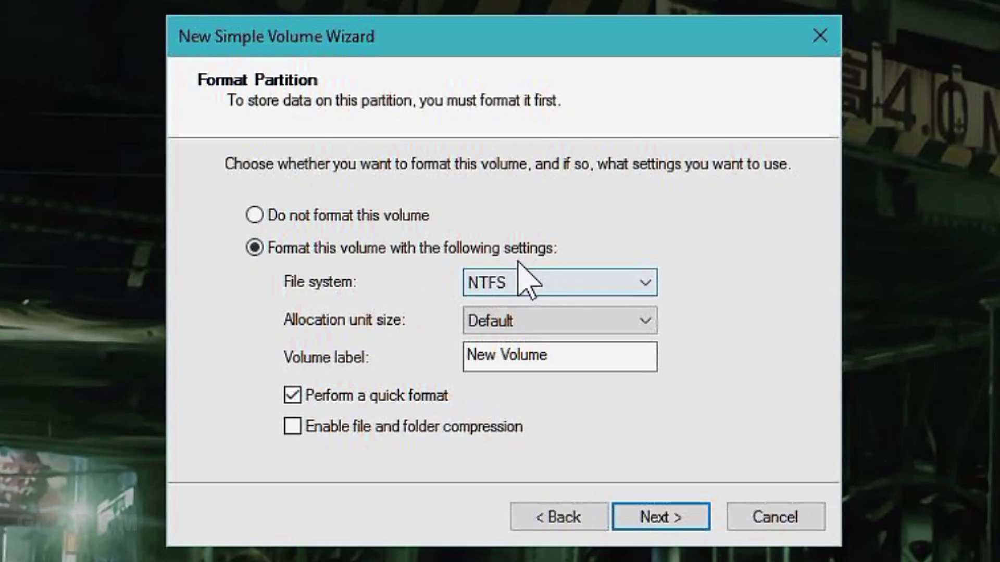
Keep NTFS and, after trying Default and 512, set the allocation unit size to 64K.
click(566, 284)
click(566, 284)
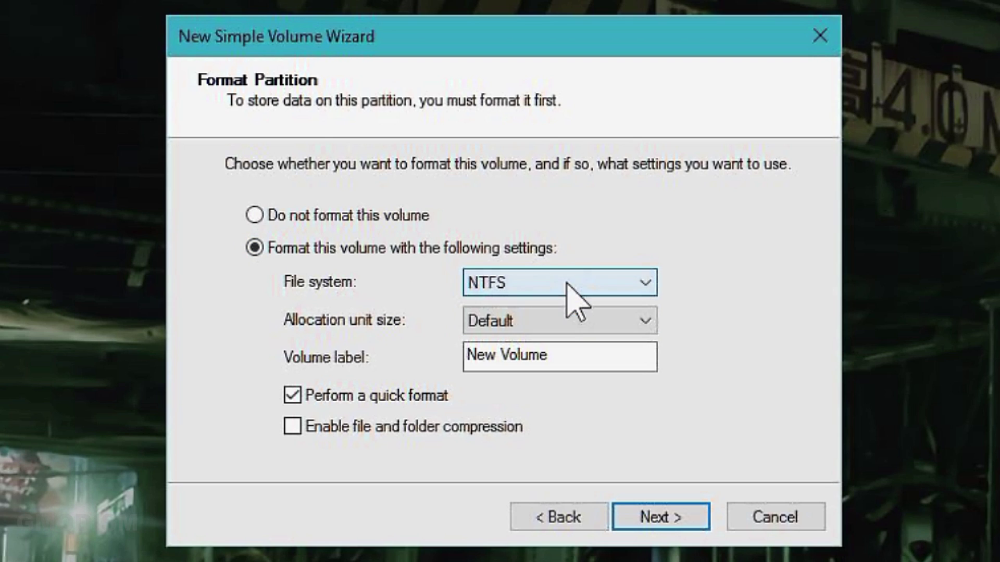
click(542, 324)
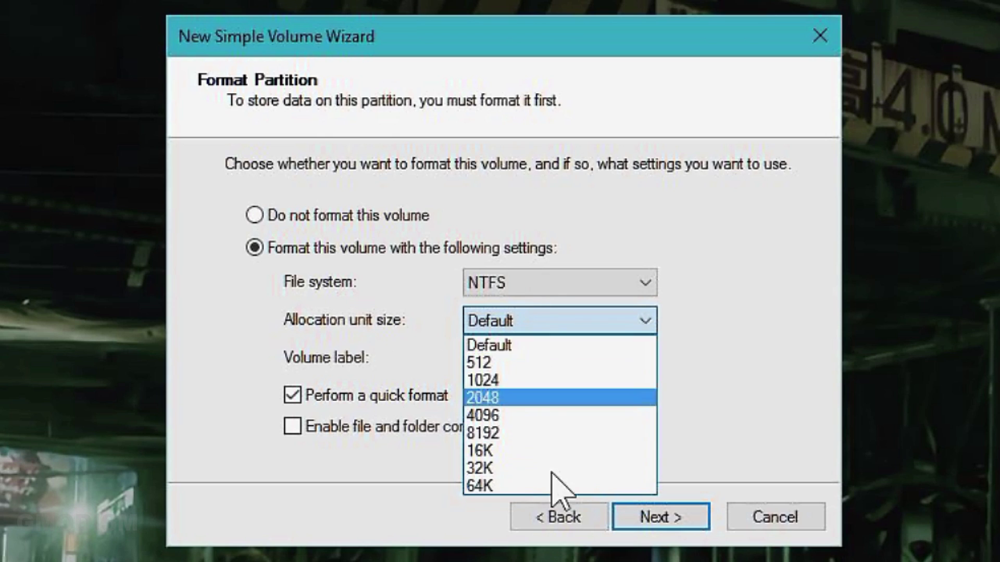
click(522, 345)
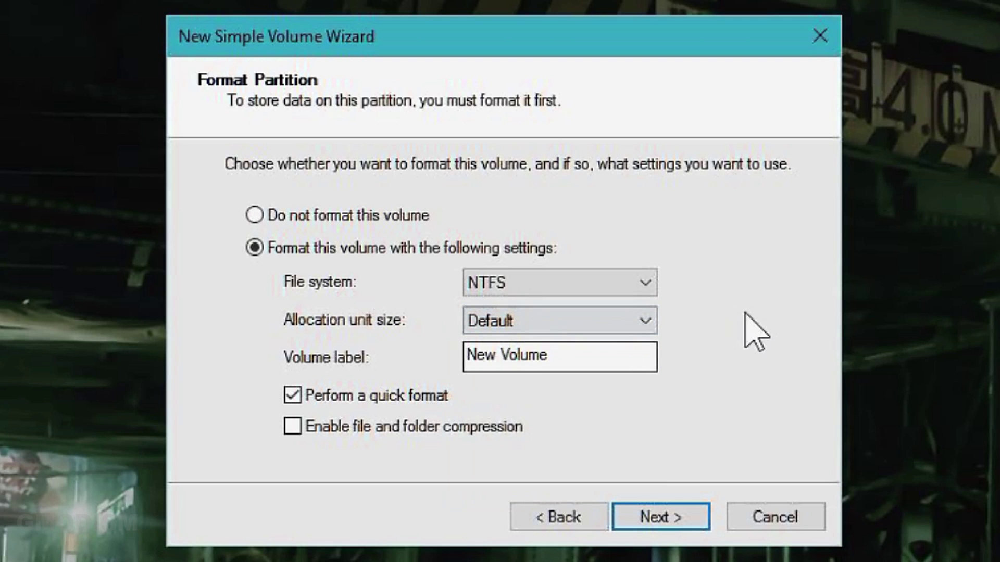
click(645, 323)
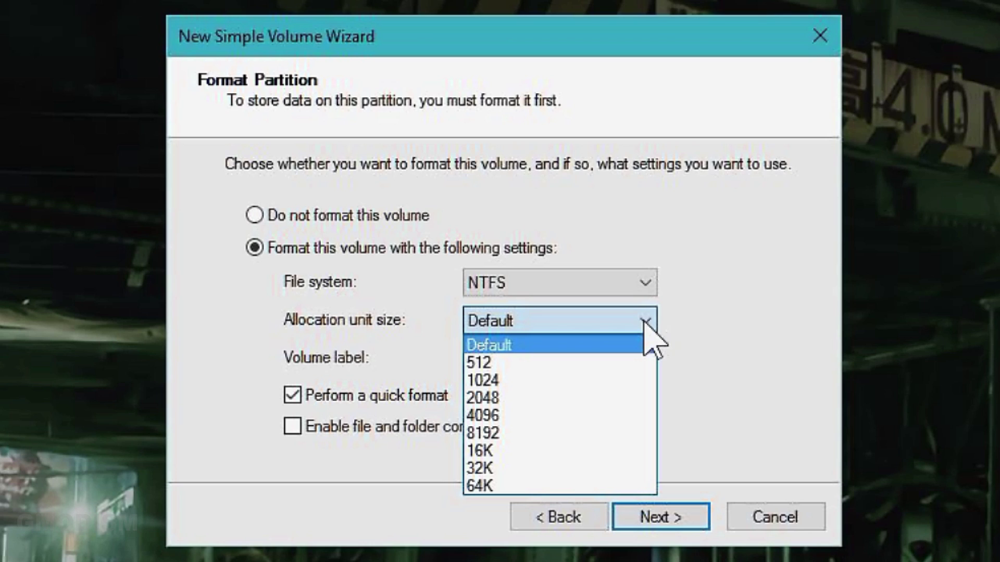
click(516, 363)
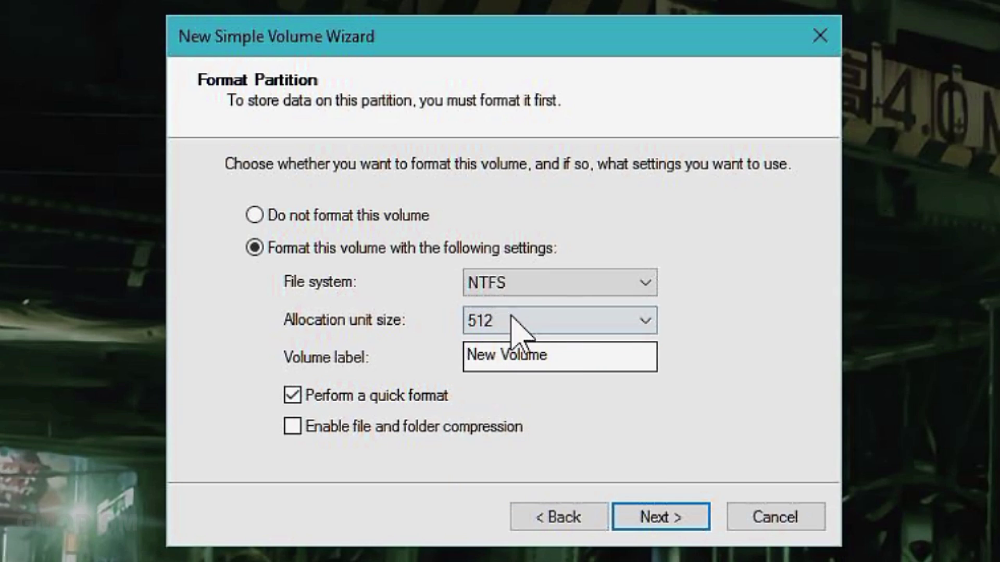
click(612, 327)
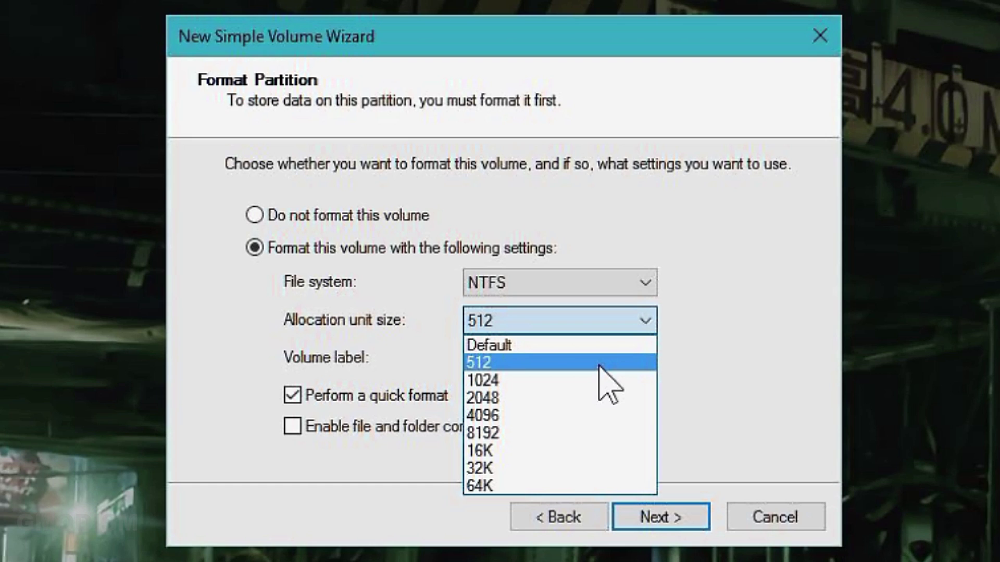
click(492, 487)
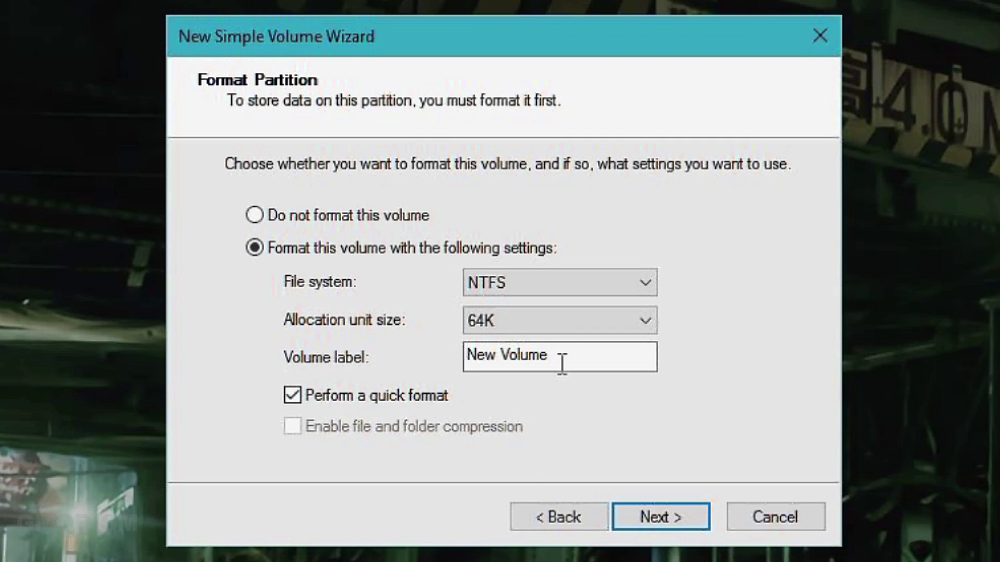
click(585, 357)
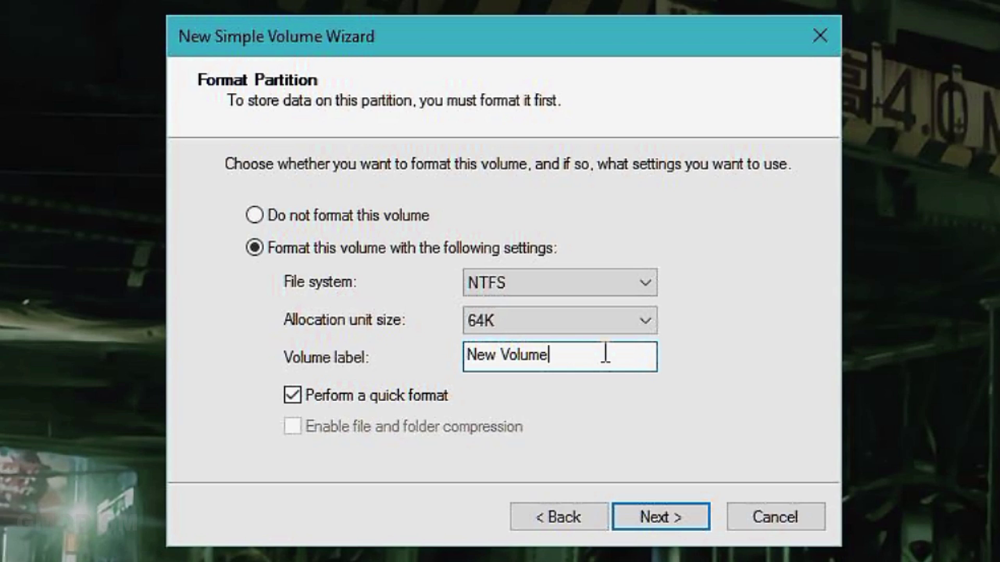
click(588, 321)
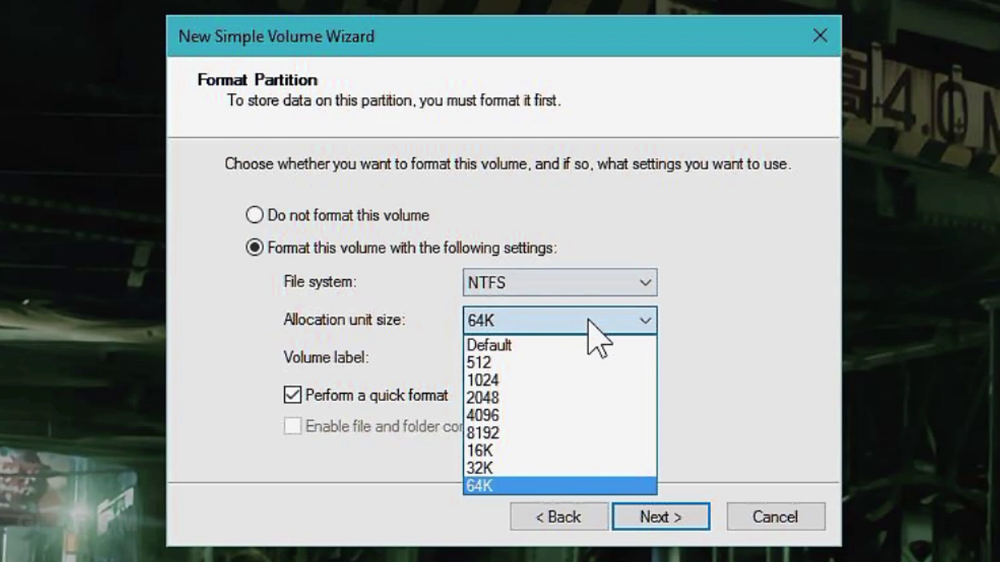
click(737, 386)
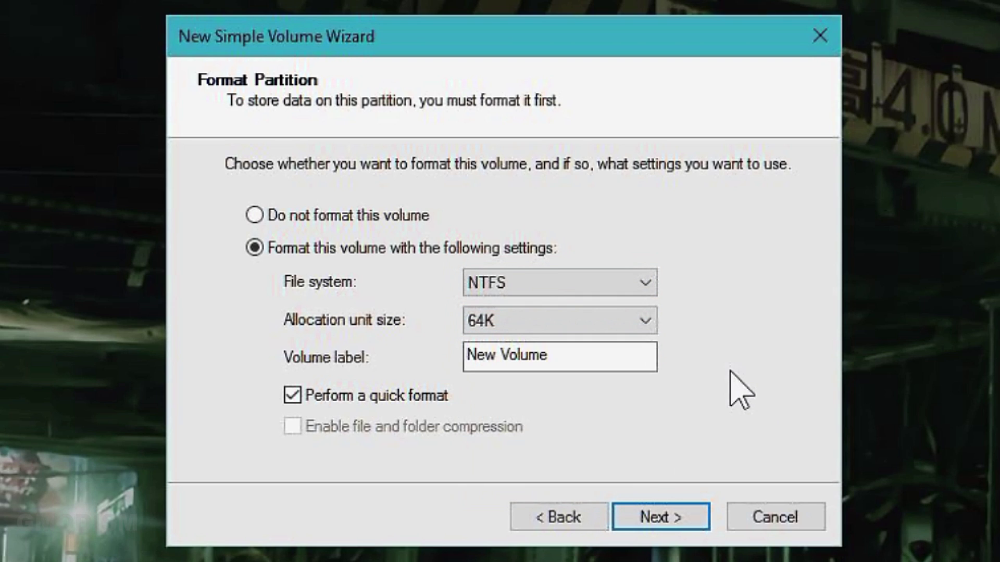
Label the volume 'Source' with quick format left on, and continue to the settings summary.
text(Source)
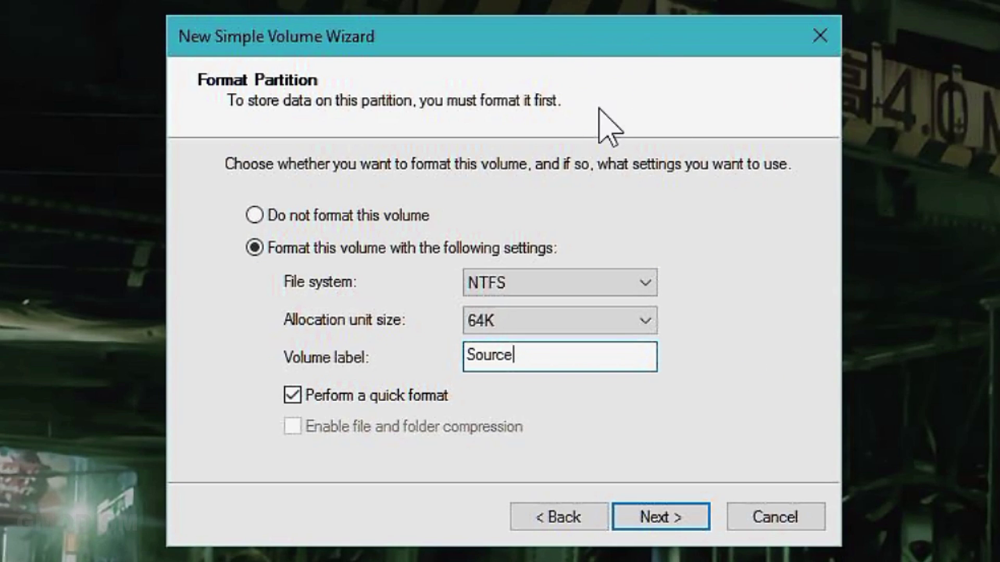
click(306, 396)
click(307, 396)
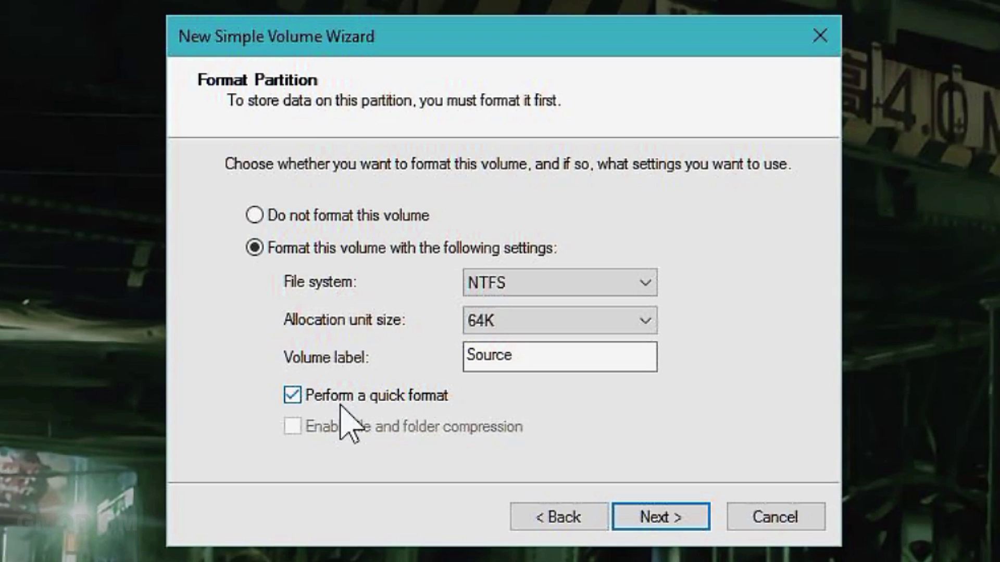
click(312, 397)
click(311, 398)
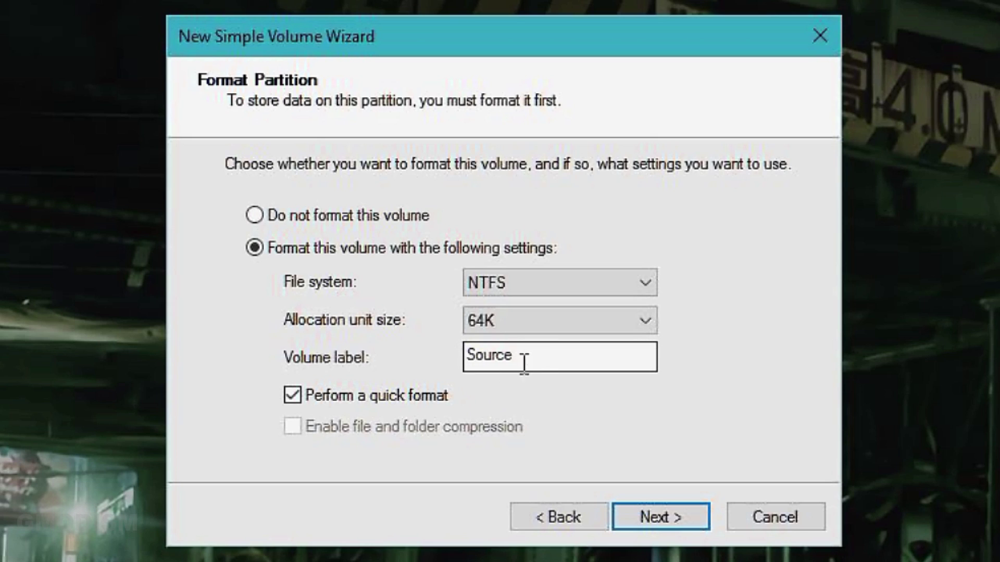
click(542, 357)
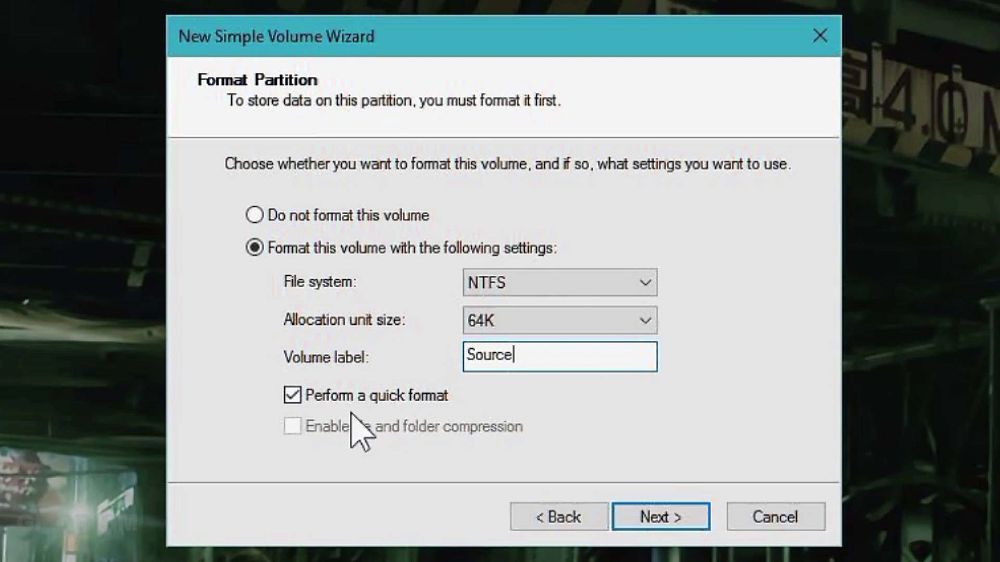
click(321, 398)
click(321, 399)
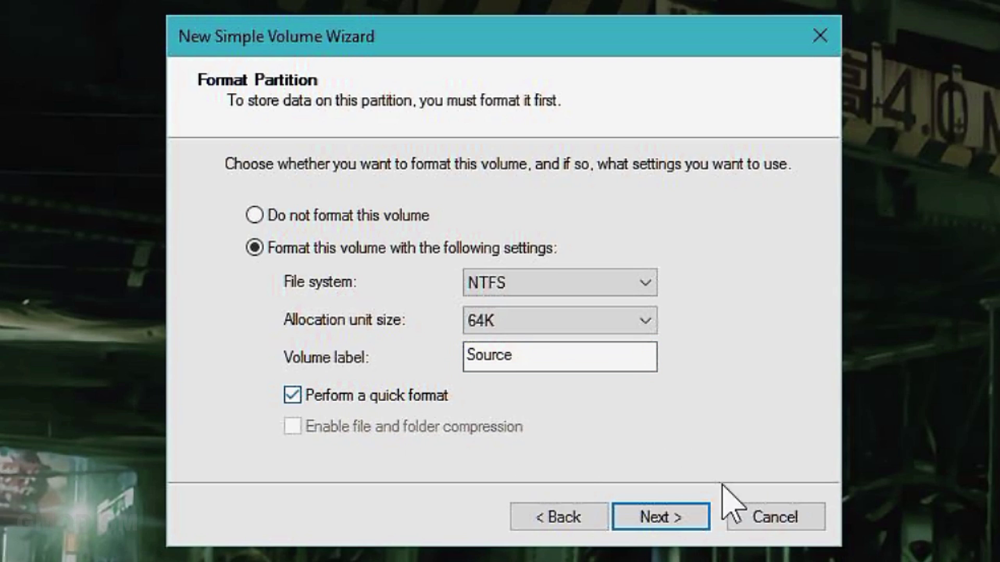
click(673, 515)
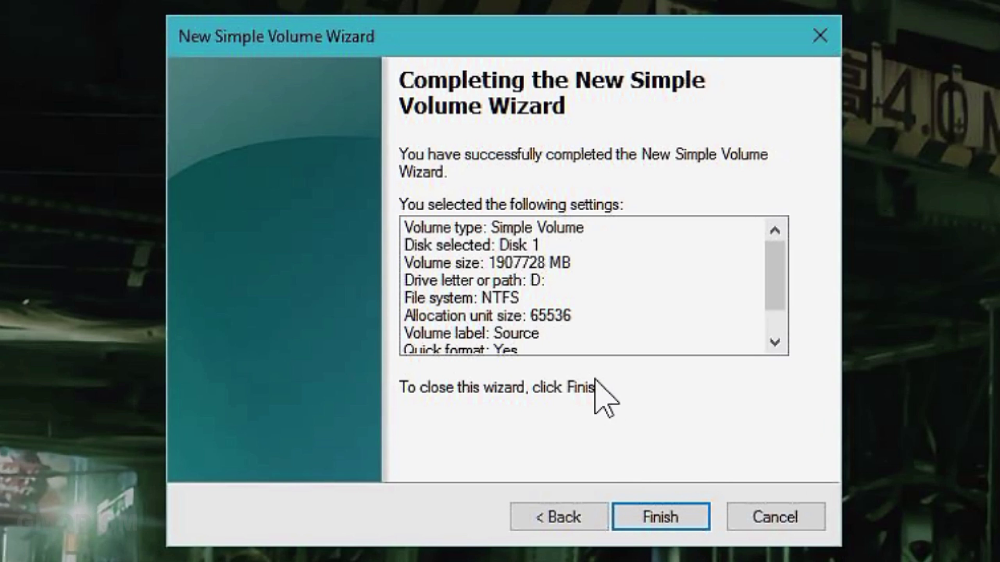
Confirm the D:, NTFS, 65536-allocation summary to create the 1863.02 GB Source (D:) volume.
scroll(613, 330, down, 2)
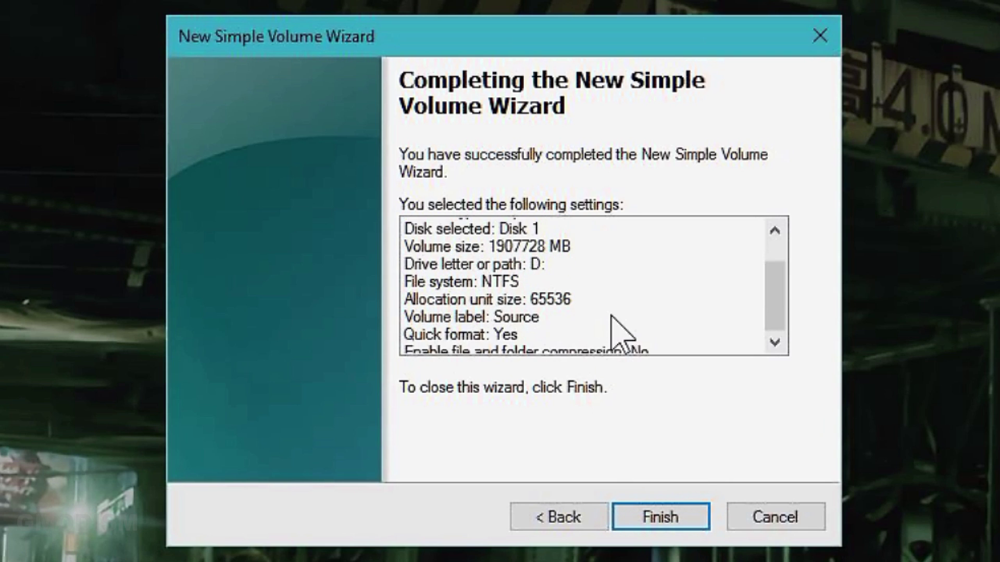
click(672, 515)
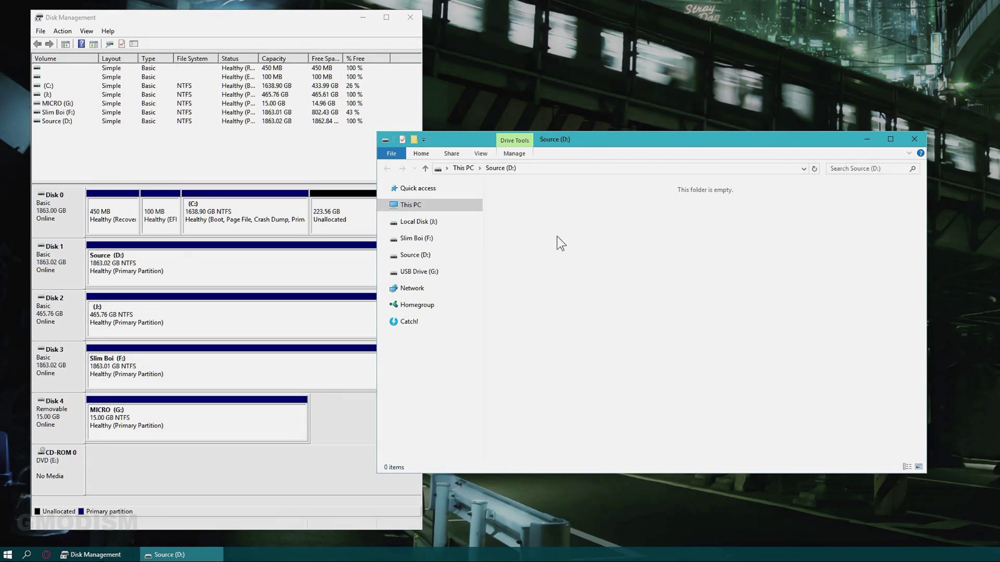
Go up to This PC, where Source (D:) shows 1.81 TB free.
click(462, 168)
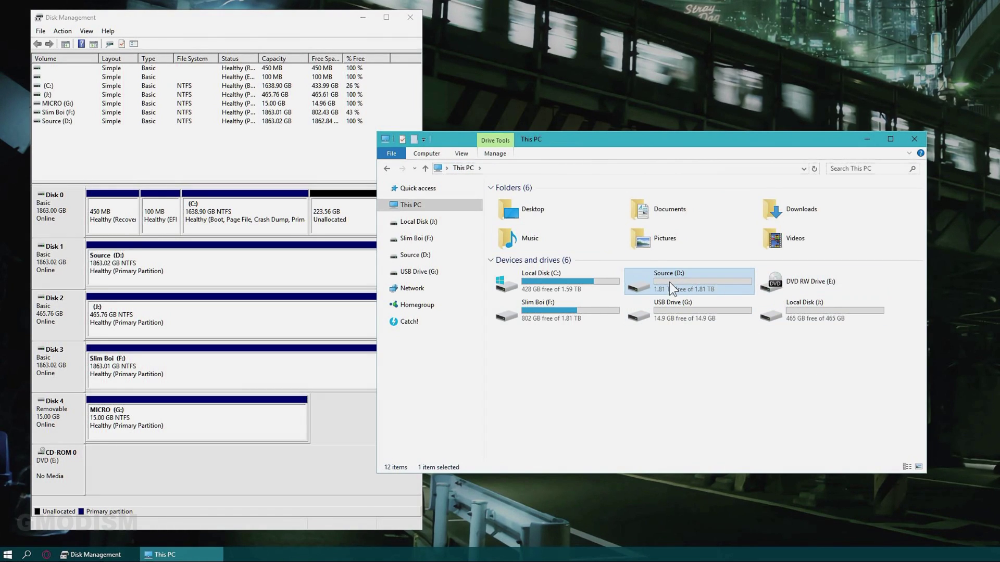